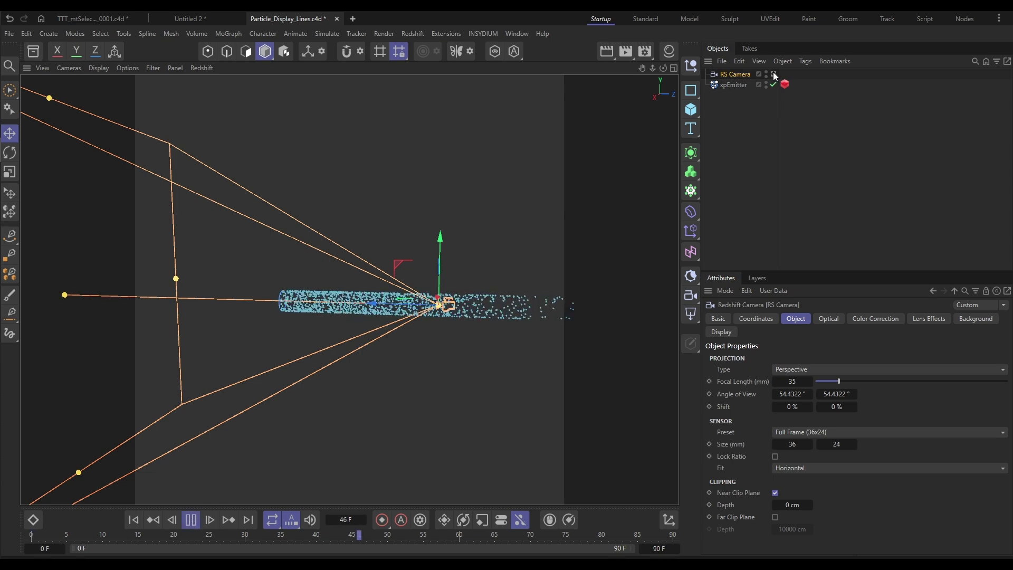
View through the RS Camera from the first frame and open the xpEmitter's Display settings
click(774, 75)
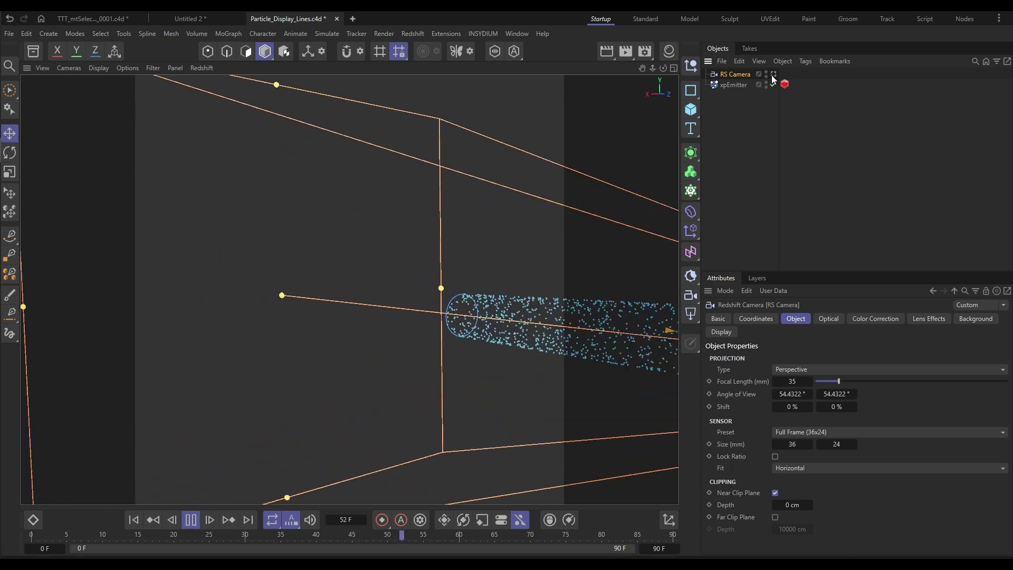
click(191, 523)
click(732, 85)
click(827, 518)
click(832, 394)
Play the particle lines and pause the animation at frame 68
click(134, 520)
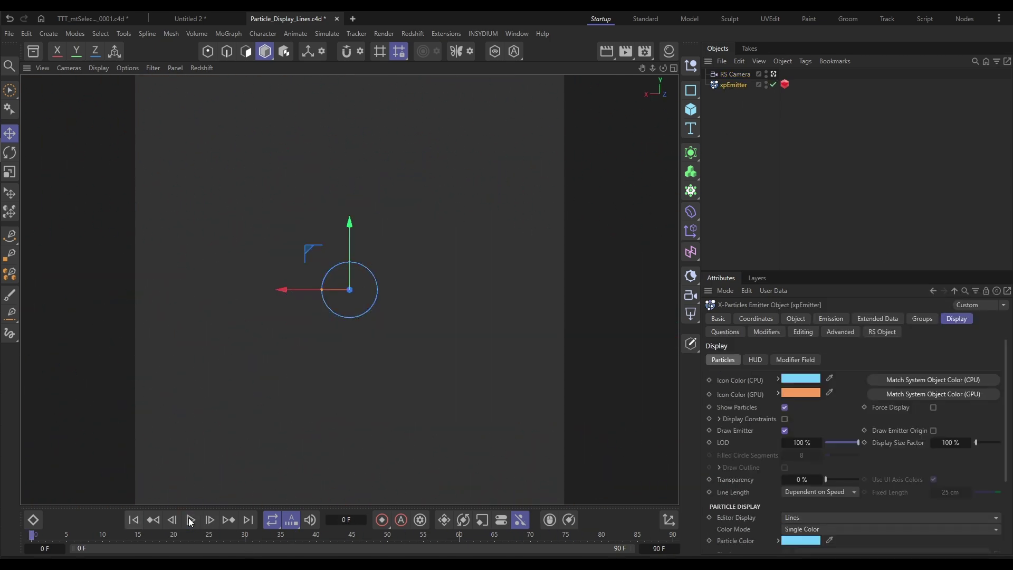
click(190, 522)
click(569, 234)
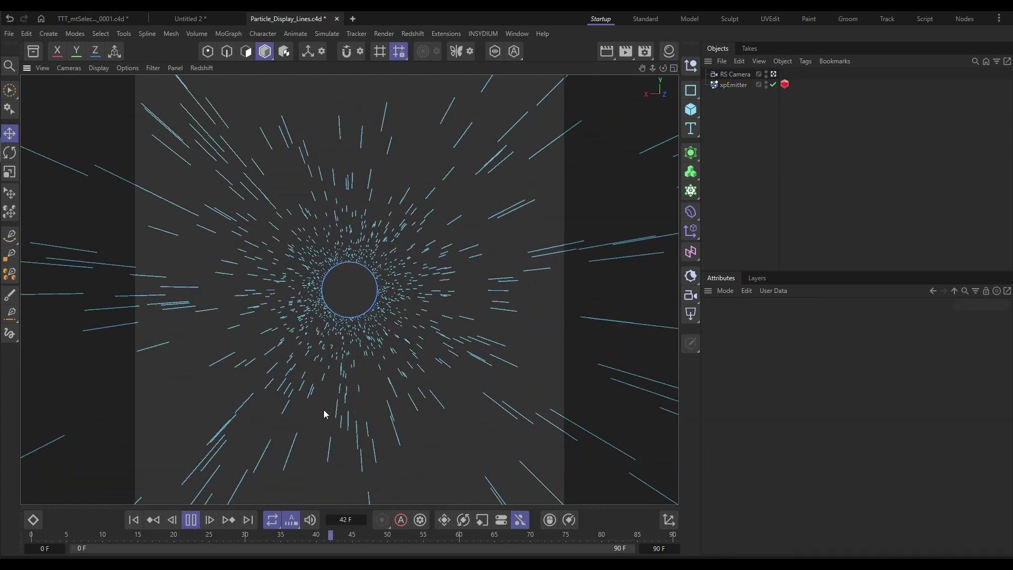
click(191, 521)
Render frame 68 in the Redshift RenderView to show the motion-blurred streaks
click(412, 34)
click(433, 126)
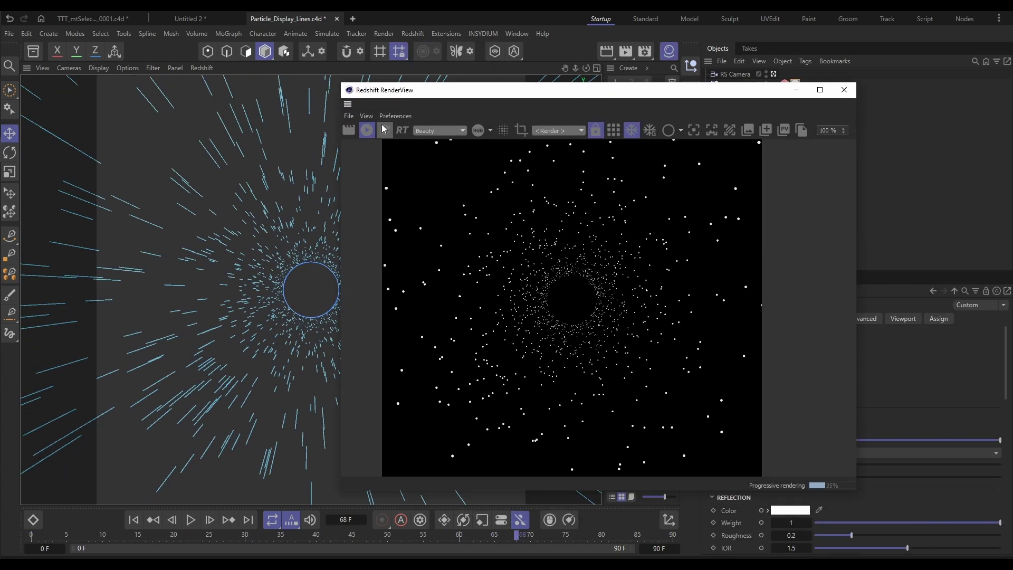
click(372, 130)
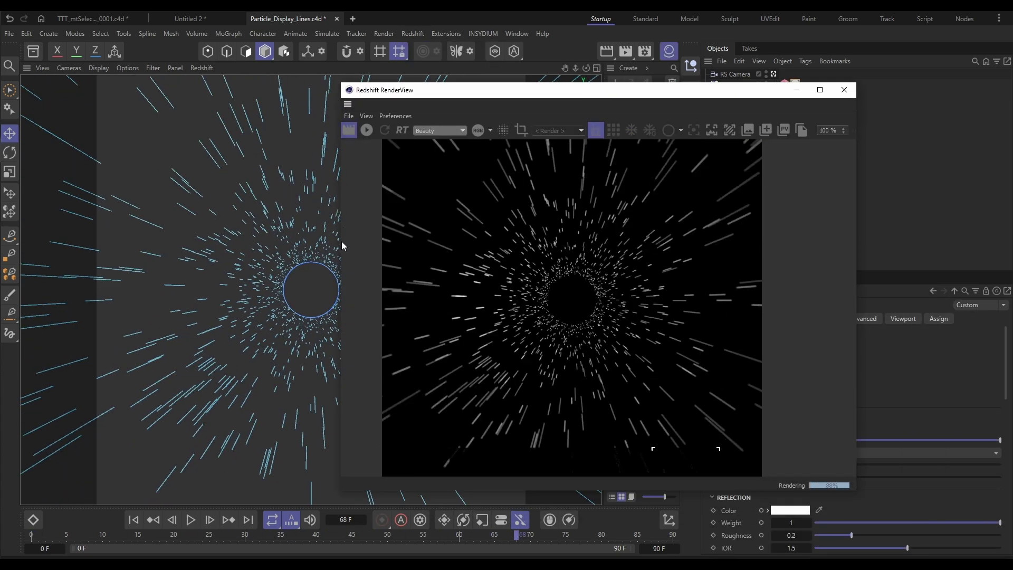
Rewind, look through the RS Camera, and play the particle burst to frame 80
click(114, 509)
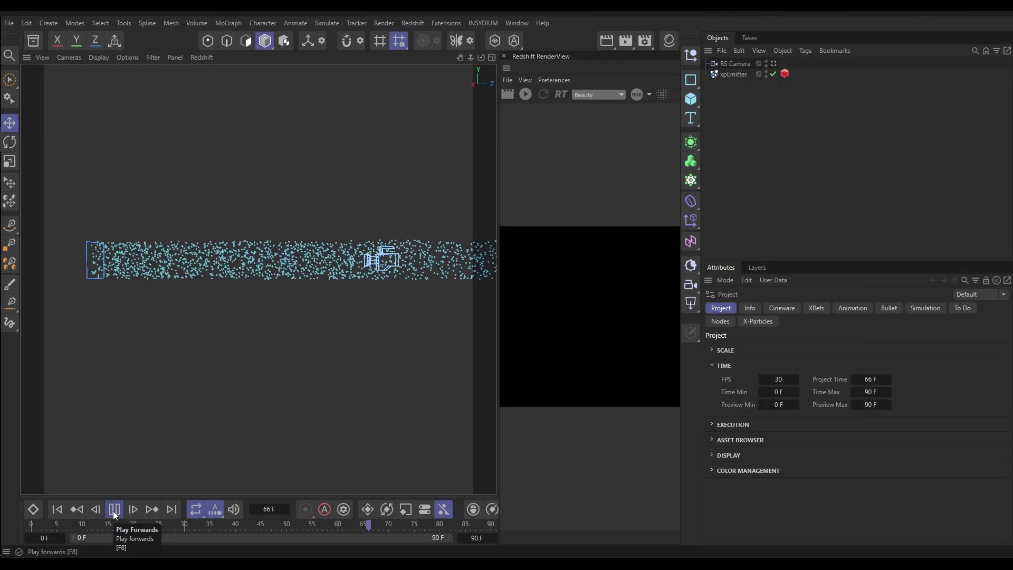
click(114, 509)
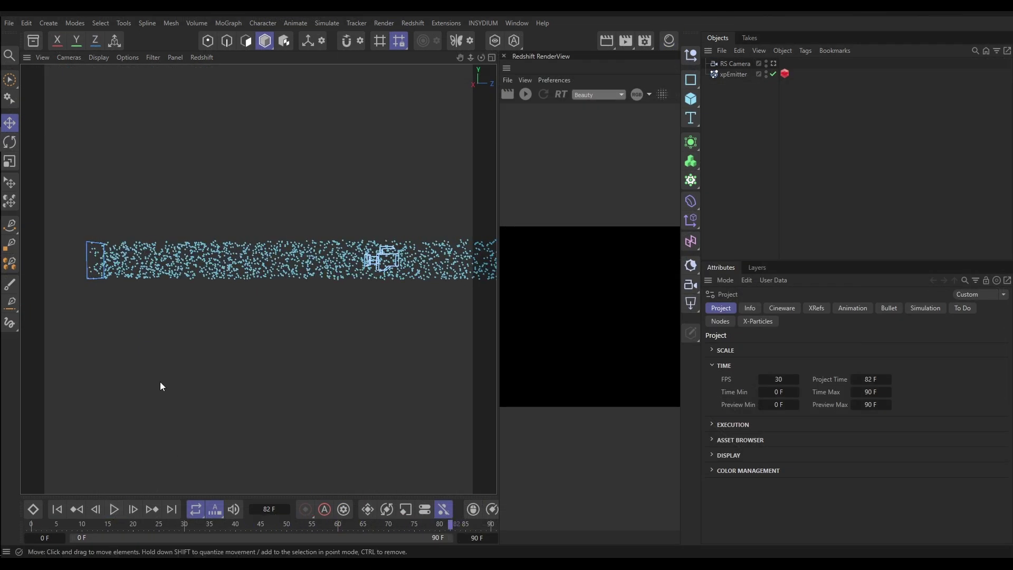
click(57, 509)
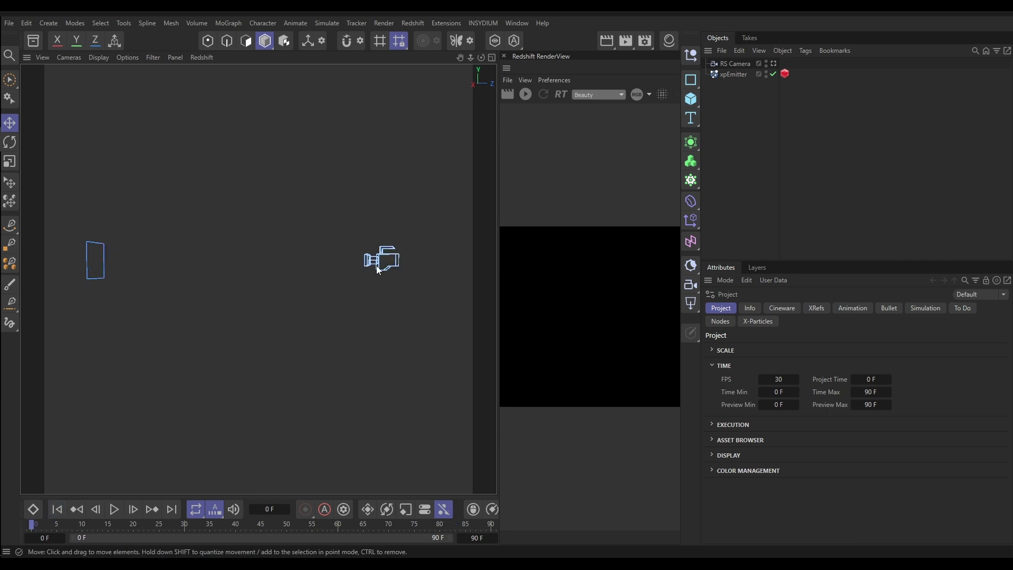
click(773, 63)
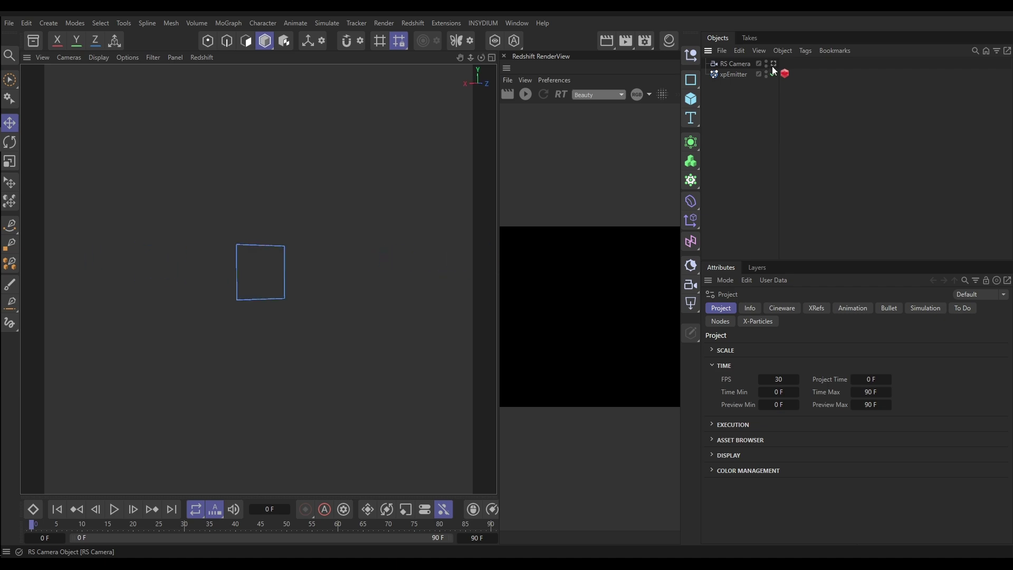
click(115, 509)
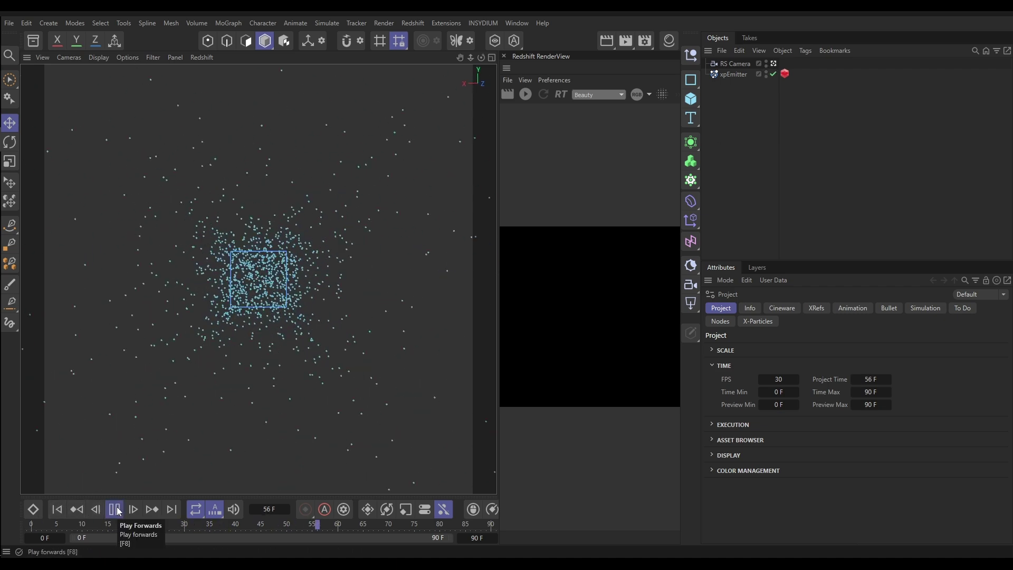
click(114, 509)
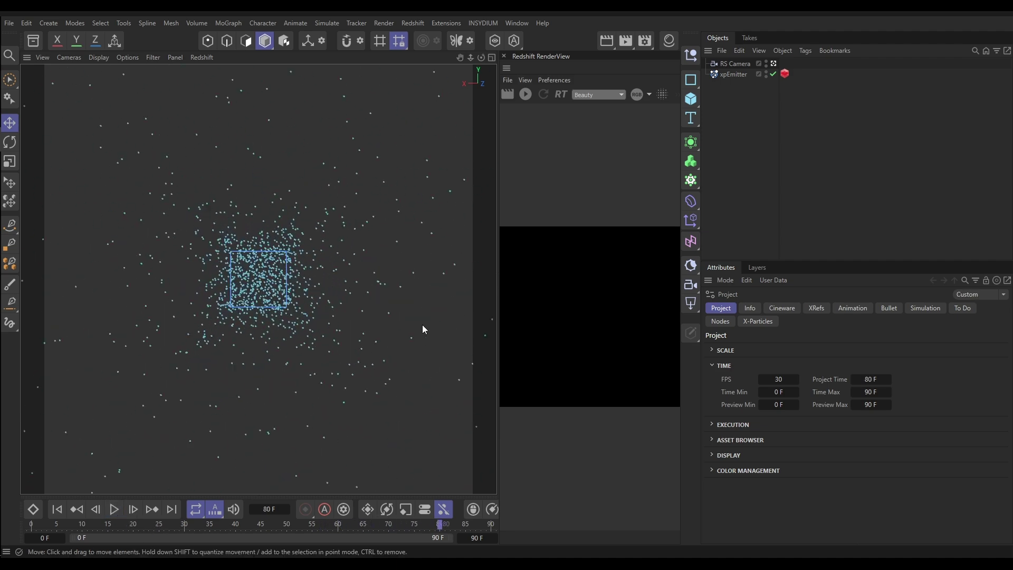
Change the xpEmitter's shape to a 50 cm Circle with Ring Only
click(737, 75)
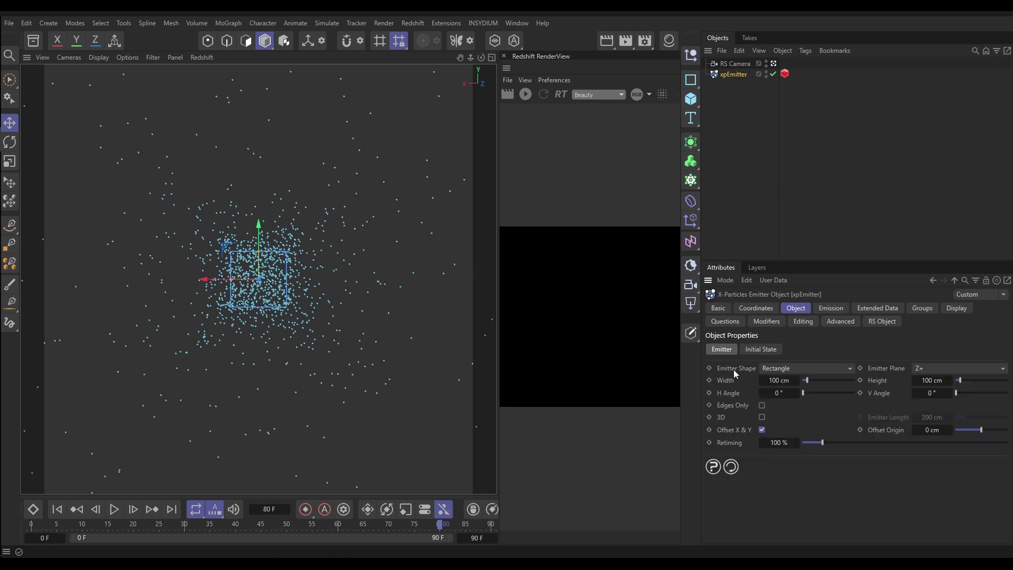
click(781, 369)
click(785, 398)
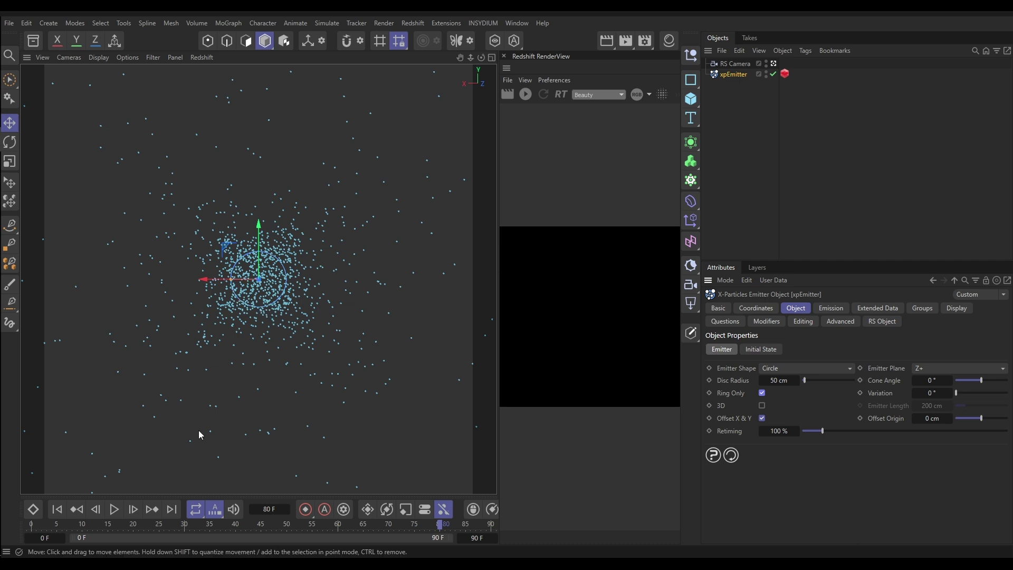
Replay the ring emission from the first frame and stop at frame 51
click(57, 510)
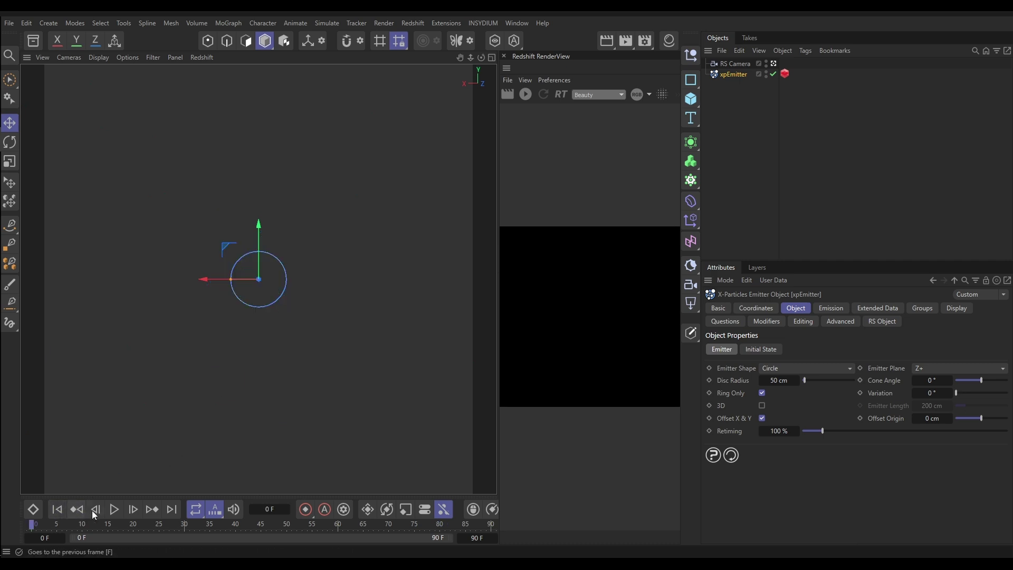
click(115, 511)
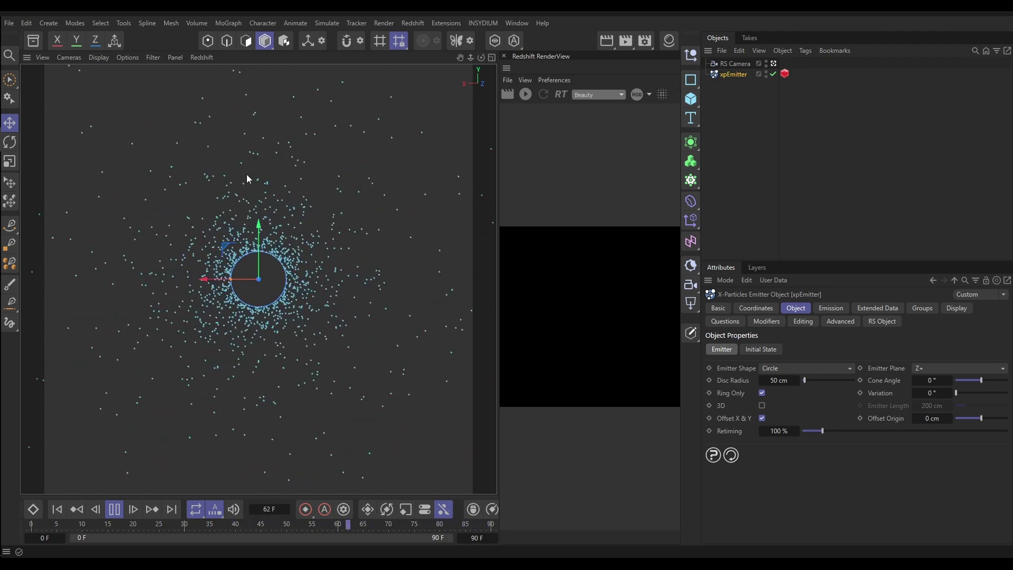
click(375, 210)
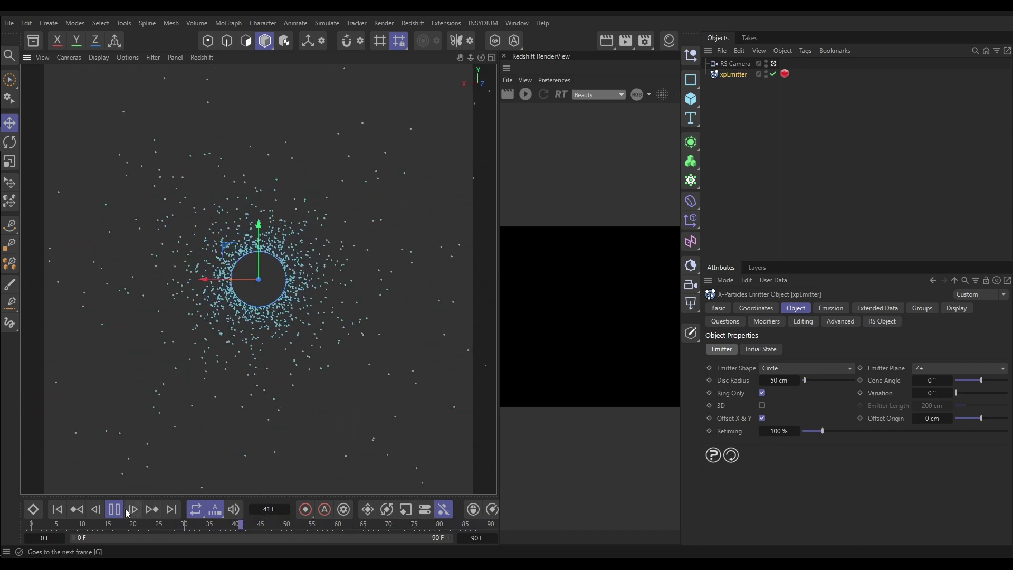
key(F8)
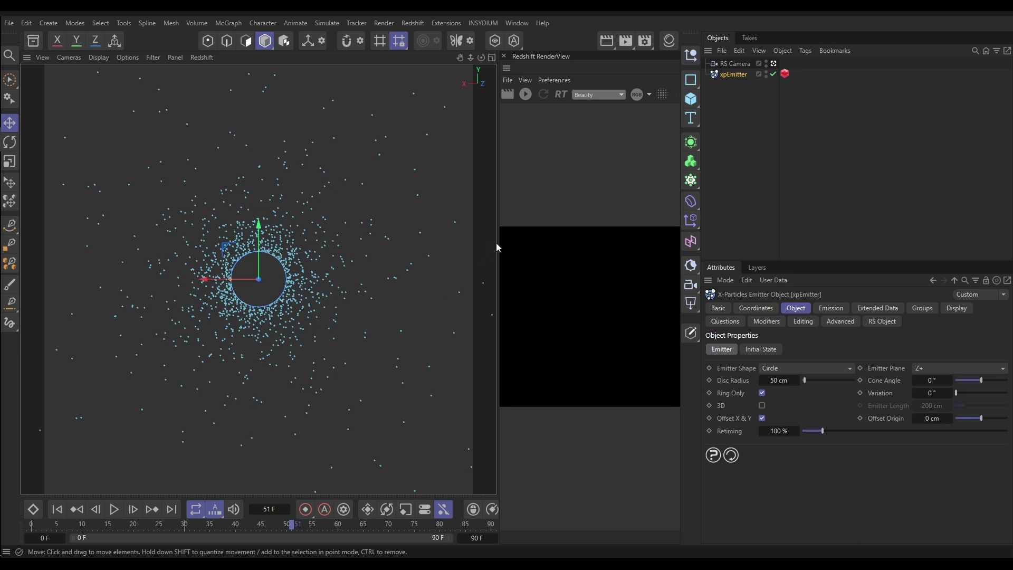
Widen the docked RenderView and render frame 51 with the particles as sharp dots
drag(495, 243, 435, 246)
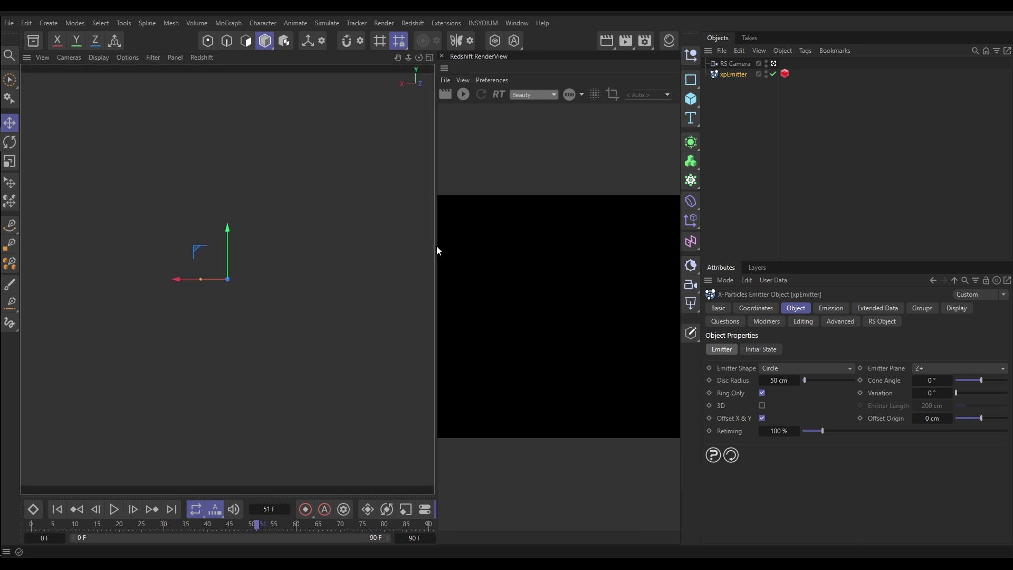
click(463, 98)
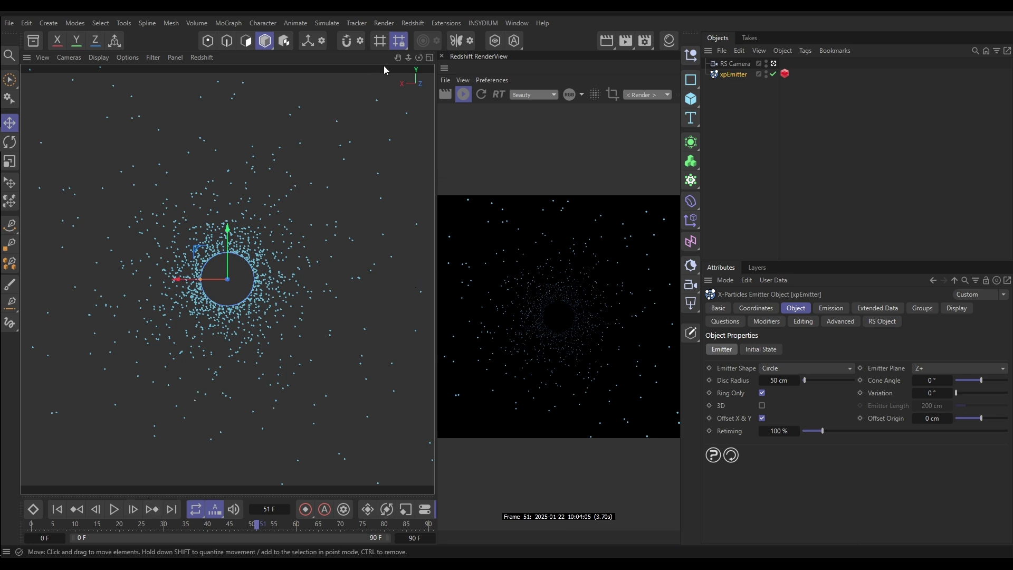
Enable Redshift motion blur with a Movie shutter at 360° and re-render frame 51
click(378, 23)
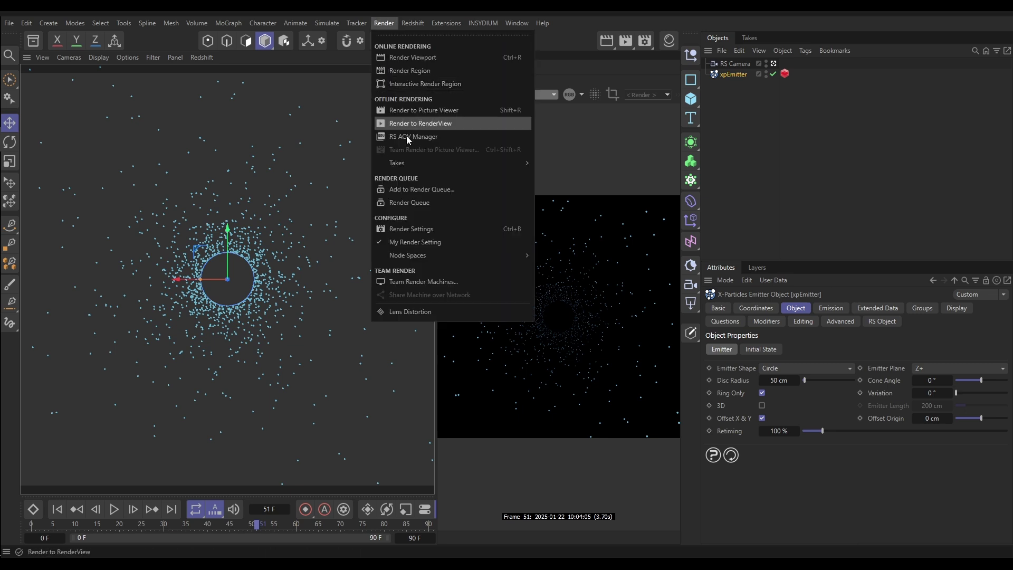
click(417, 229)
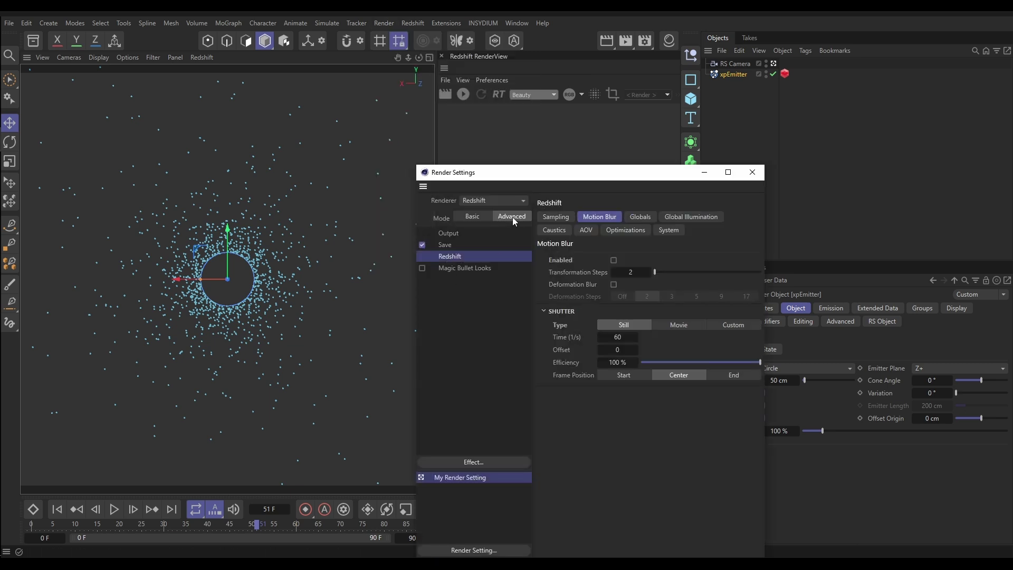
click(616, 260)
click(679, 325)
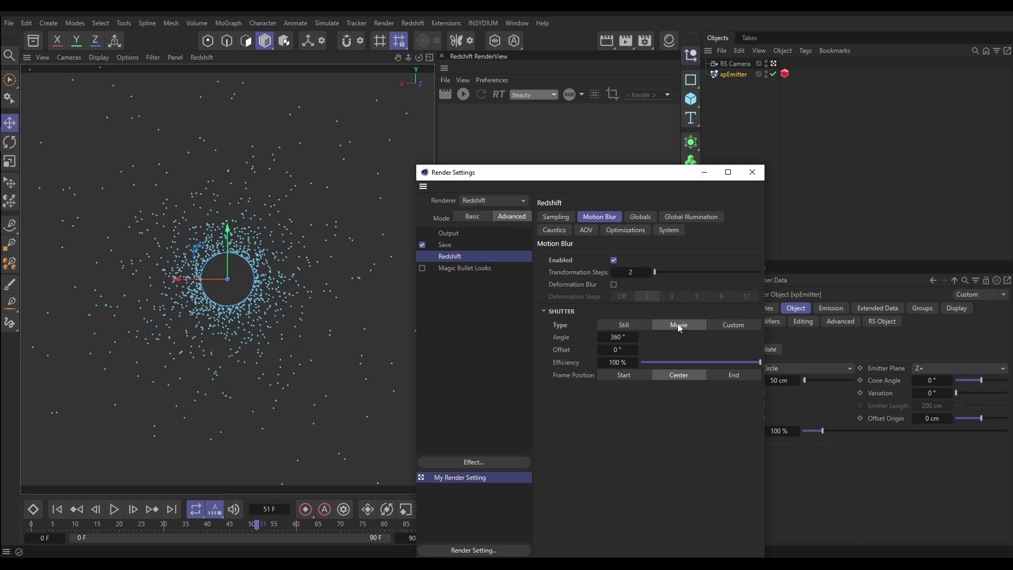
click(751, 173)
click(463, 94)
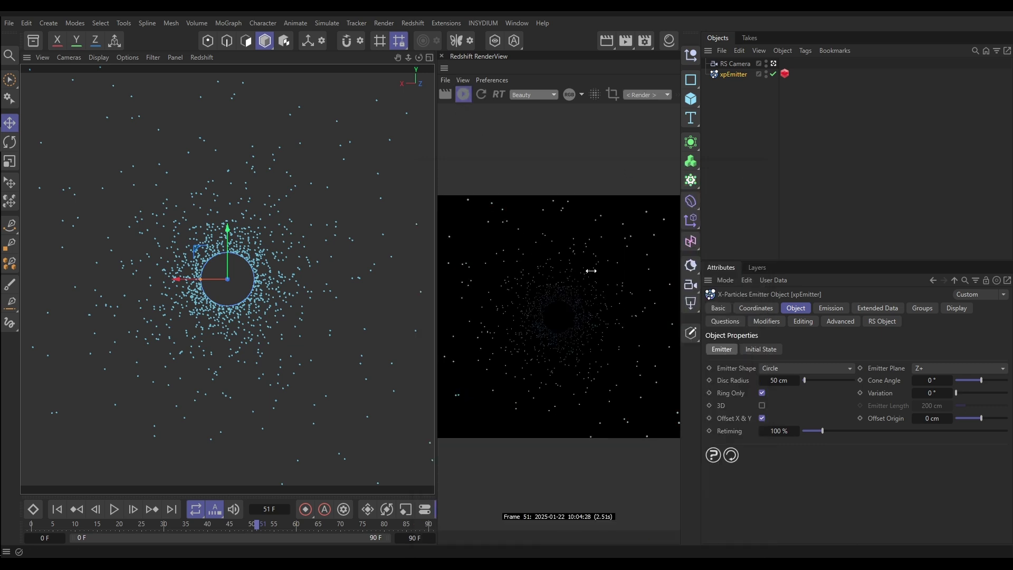
Restart the RenderView render of frame 51 so the particles appear as motion-blurred streaks
click(464, 94)
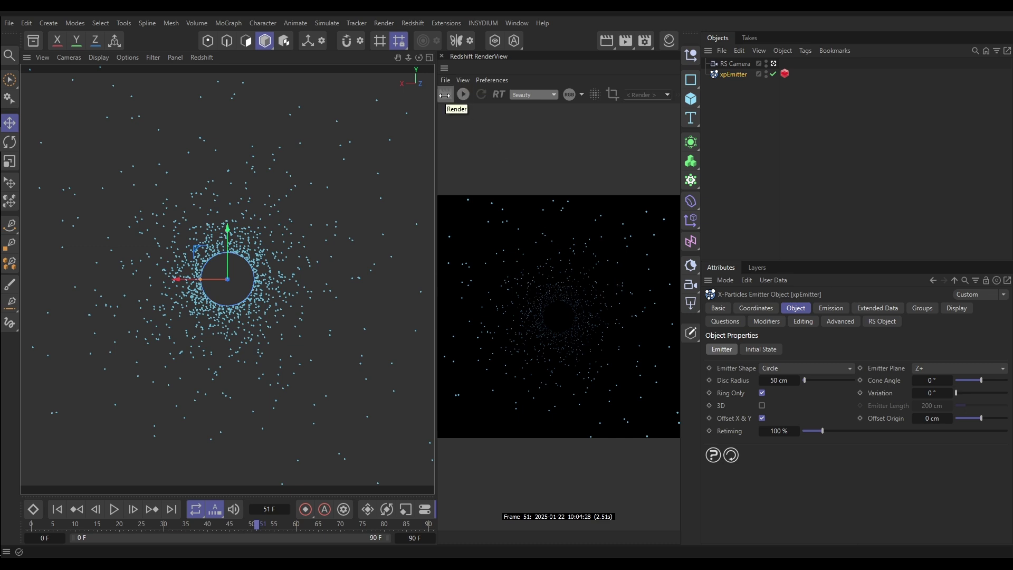
click(444, 95)
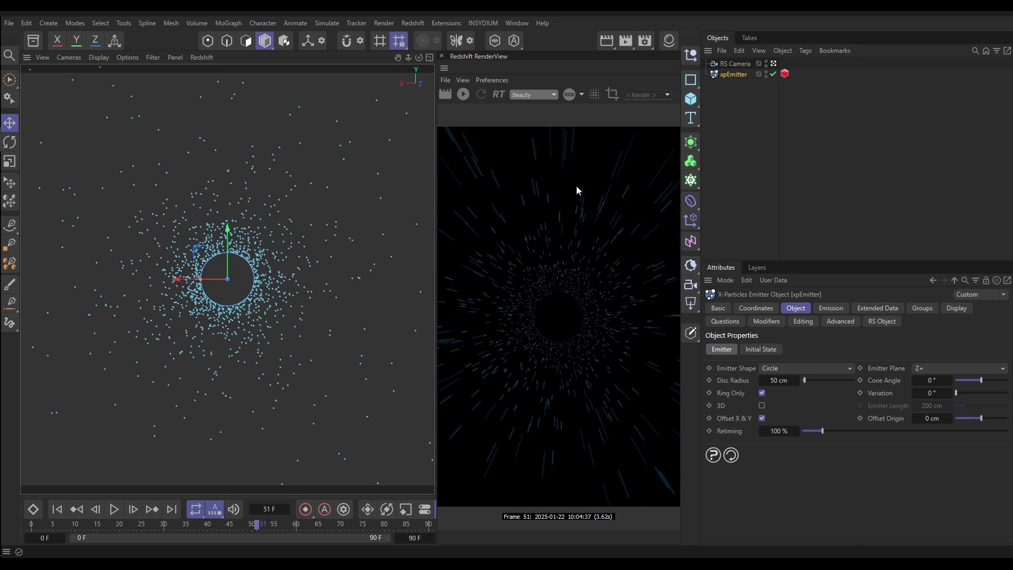
Switch the xpEmitter's Editor Display from Squares to Lines
click(760, 106)
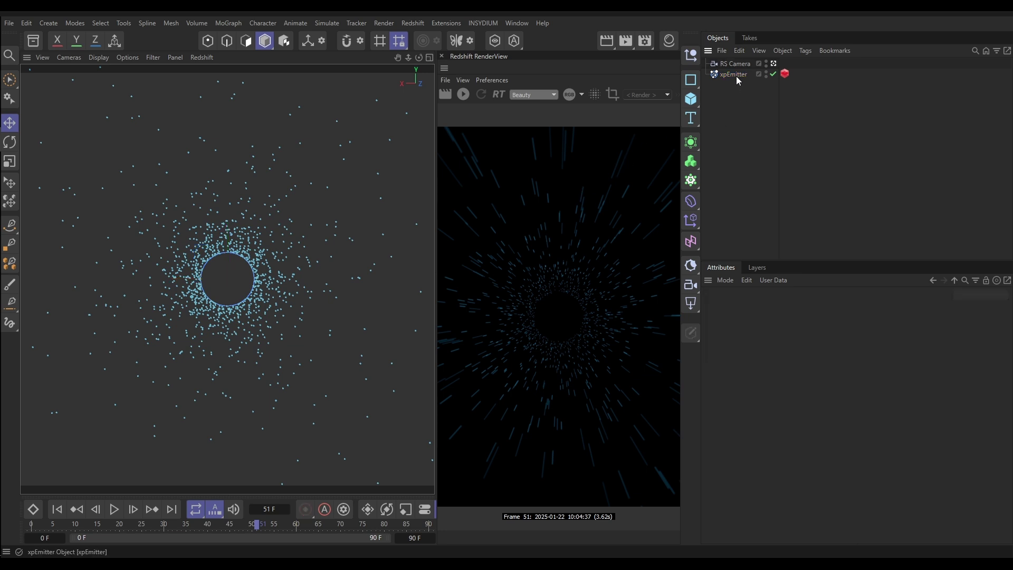
click(736, 75)
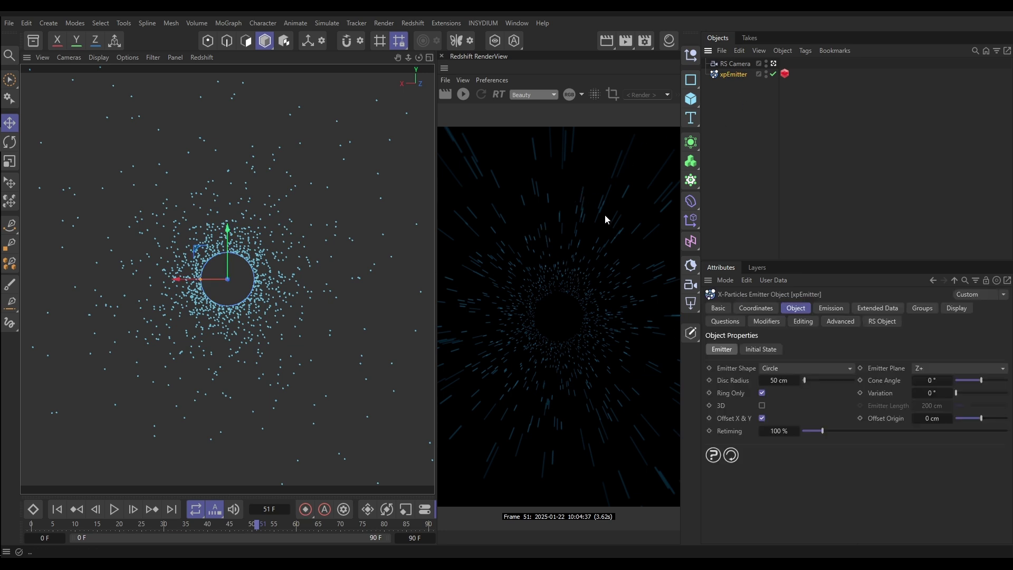
click(366, 217)
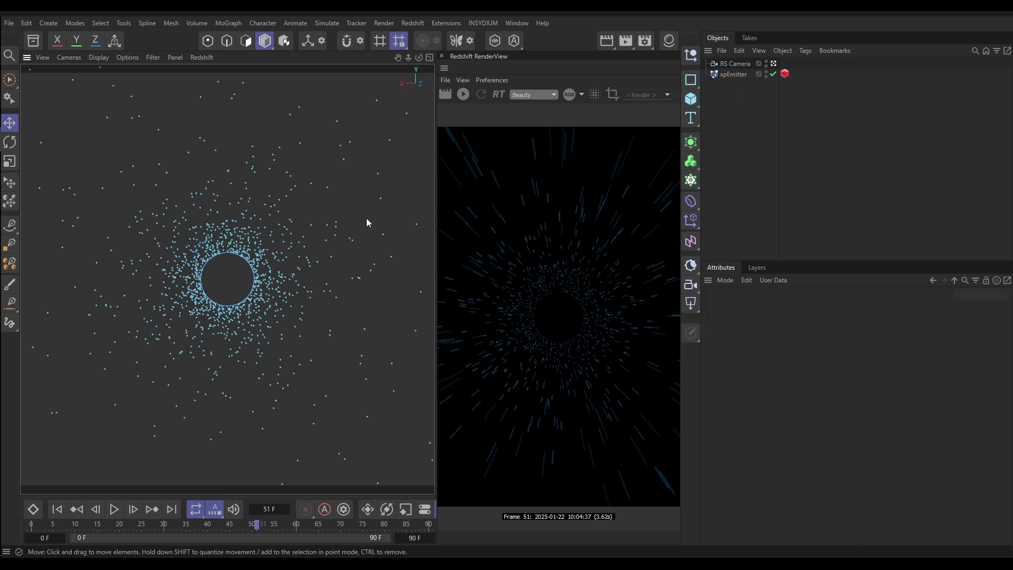
click(734, 75)
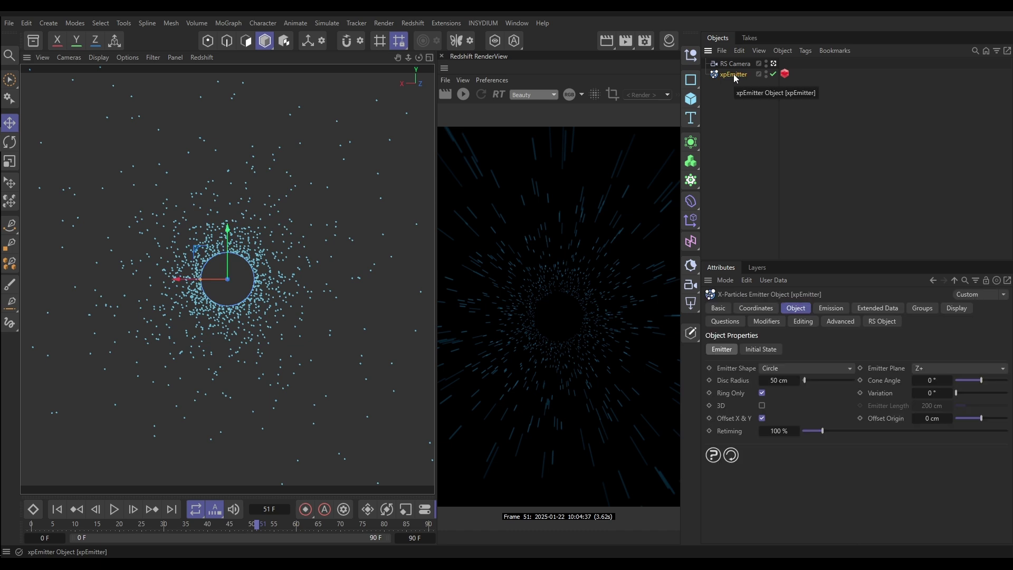
click(957, 309)
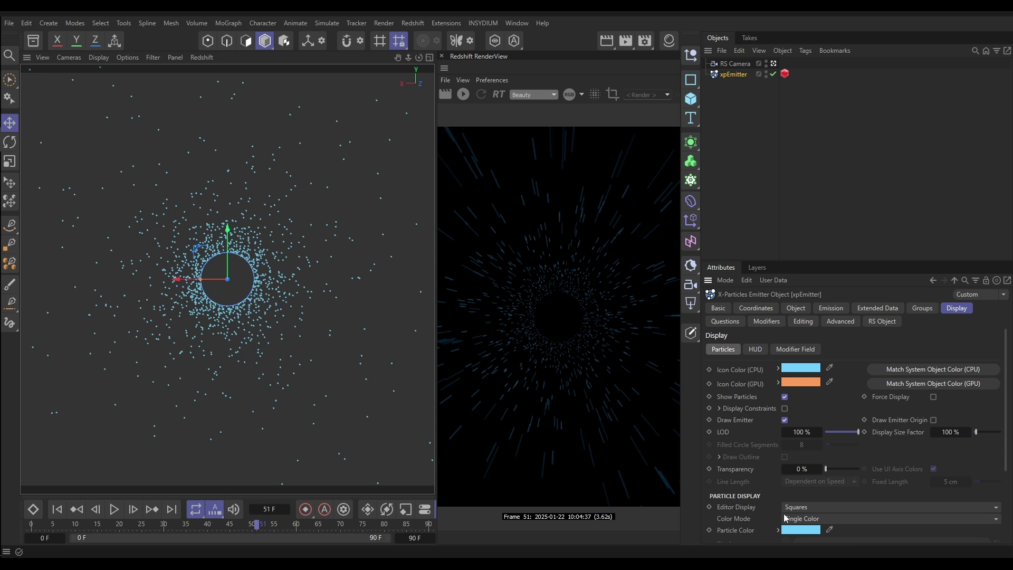
click(816, 508)
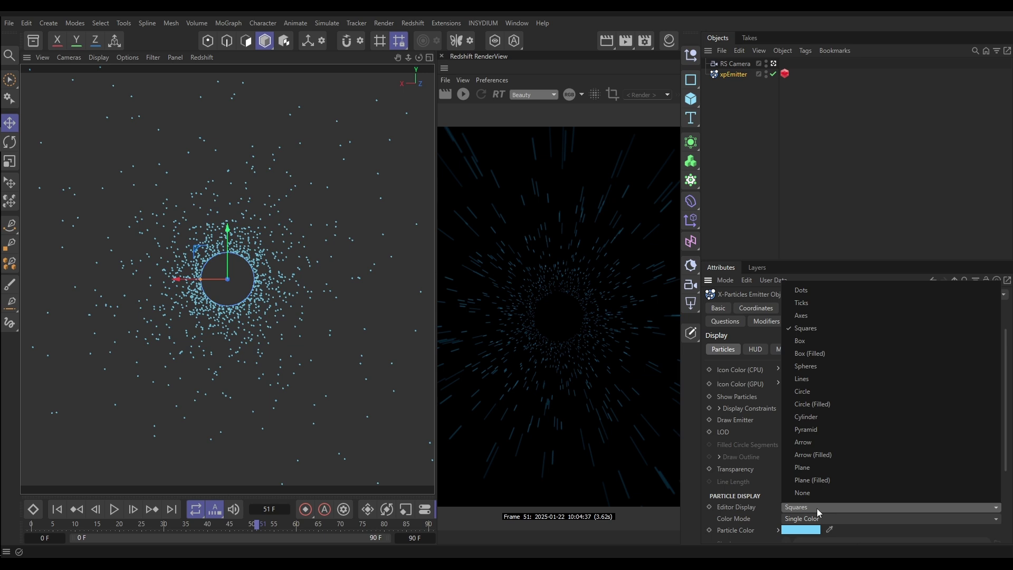
click(801, 379)
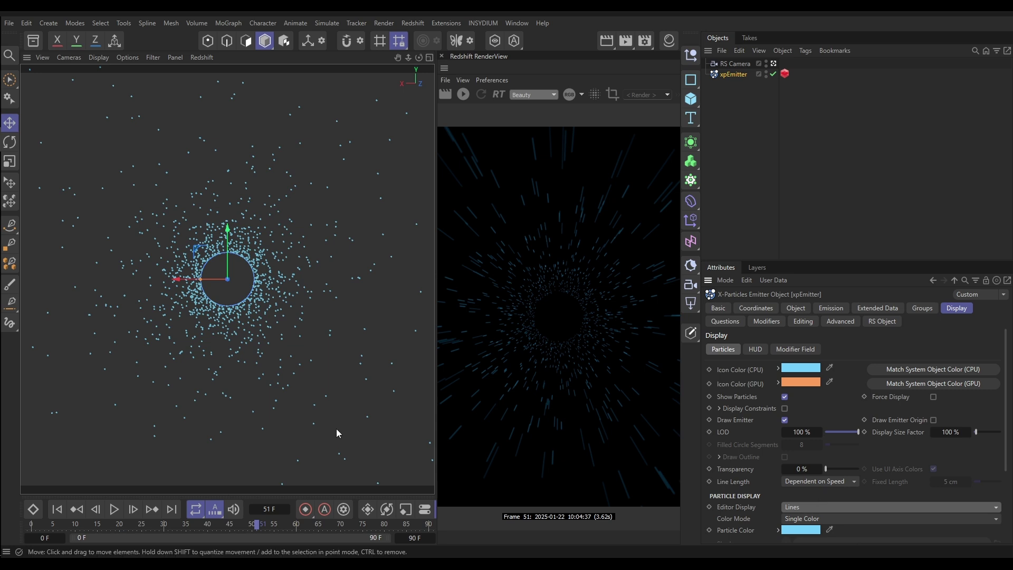
Replay the particle simulation from the first frame and stop at frame 52
click(57, 508)
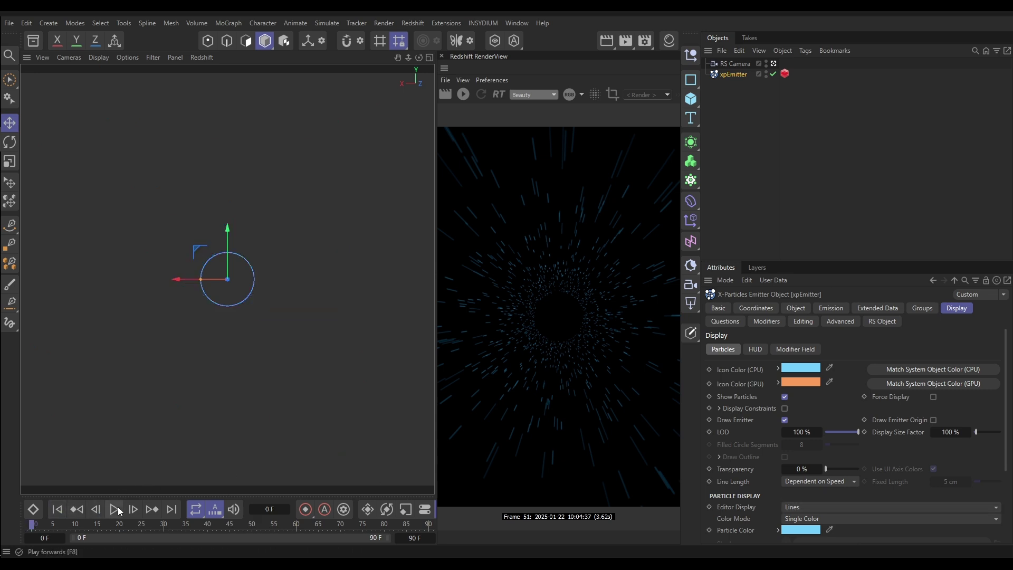
click(114, 510)
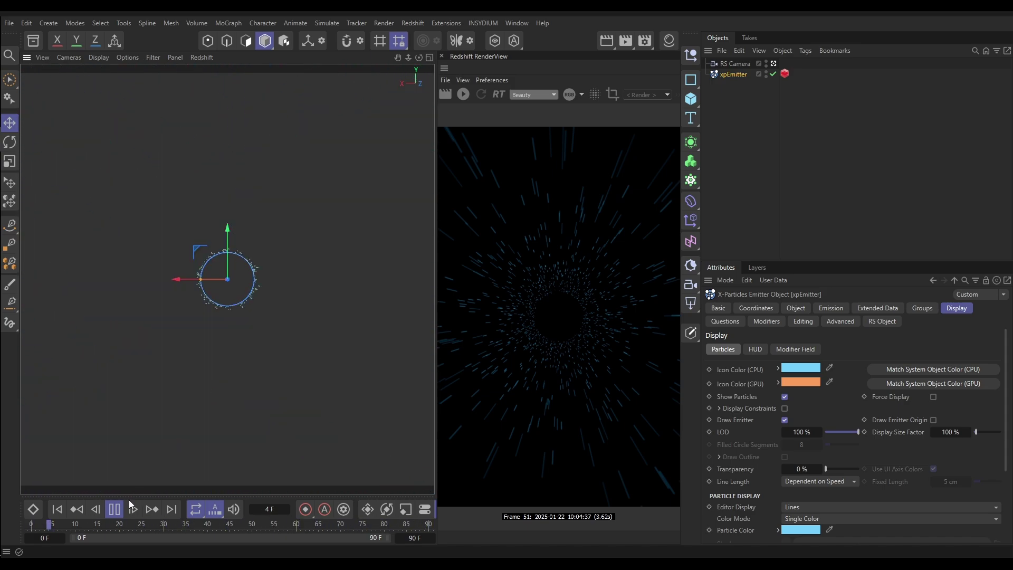
click(115, 510)
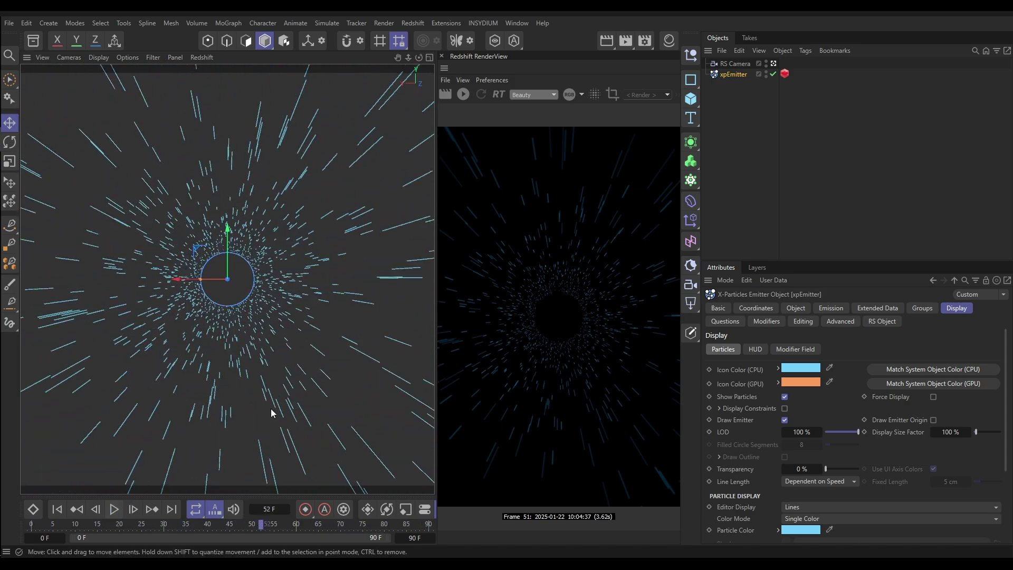
Inspect the particle tube from the side, then return to the RS Camera view
alt+drag(295, 274, 454, 278)
alt+right_drag(264, 261, 349, 260)
alt+middle_drag(307, 274, 222, 309)
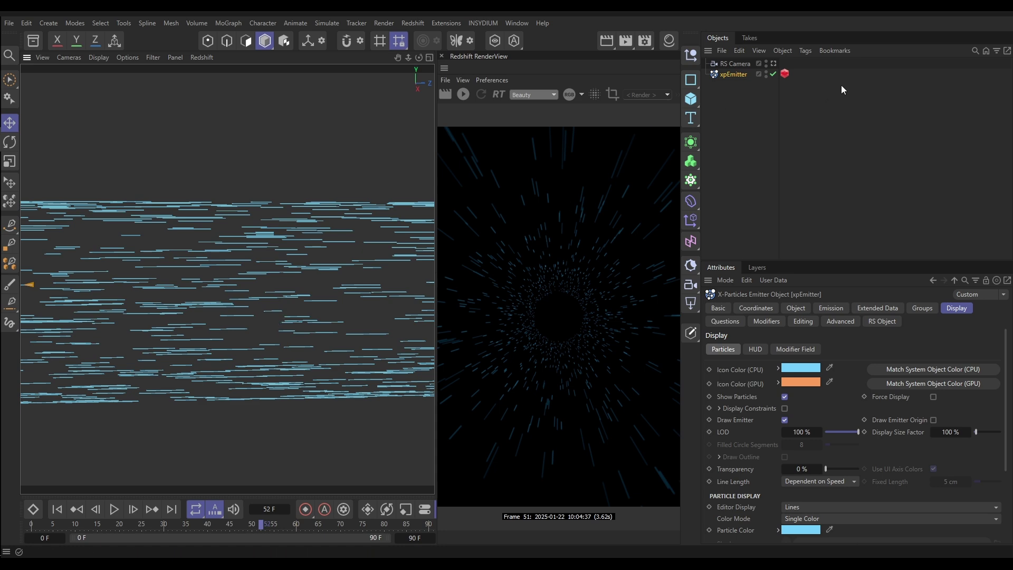
click(774, 64)
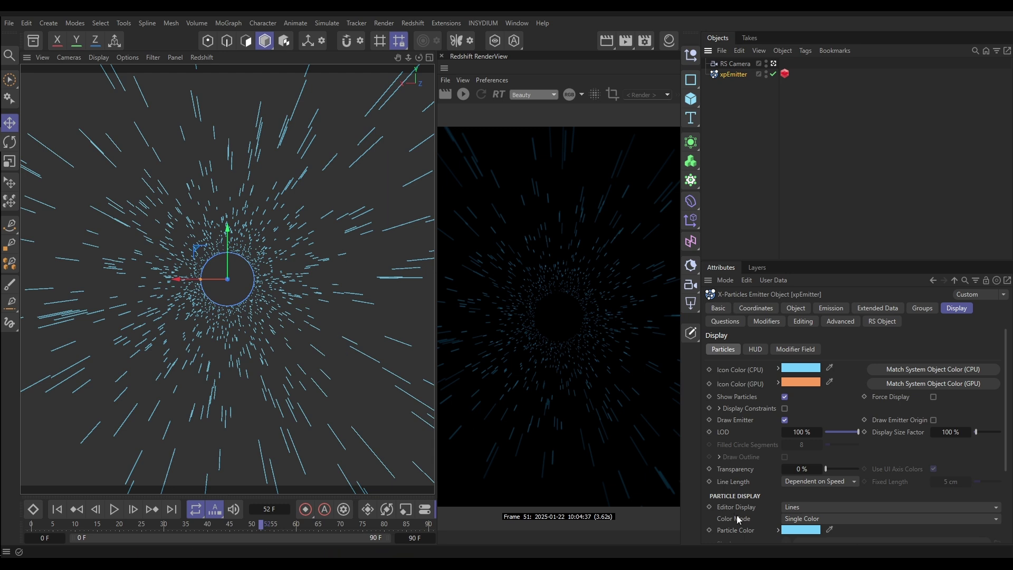
Set the xpEmitter's Line Length to Fixed with a 25 cm length
click(807, 481)
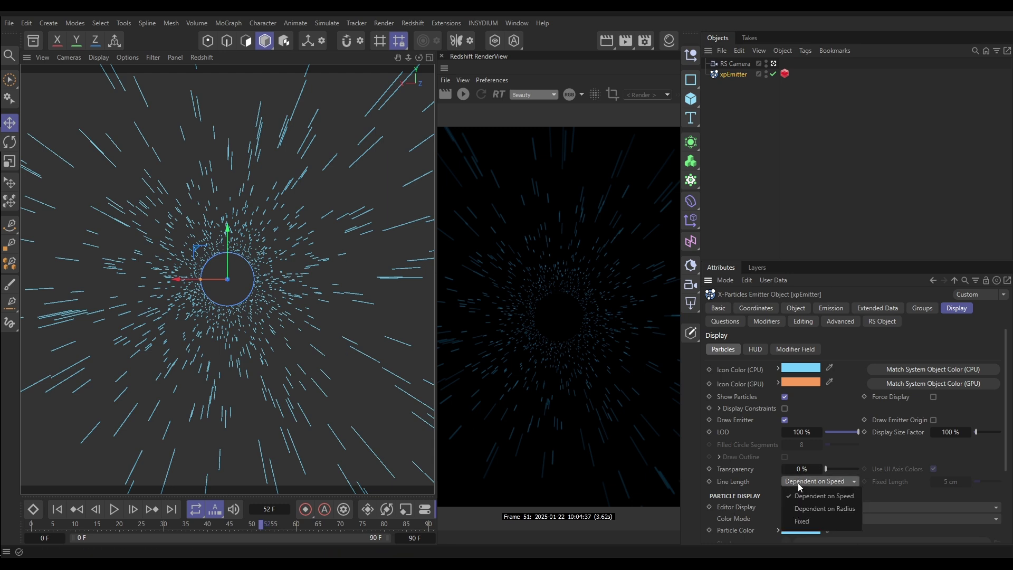
click(807, 520)
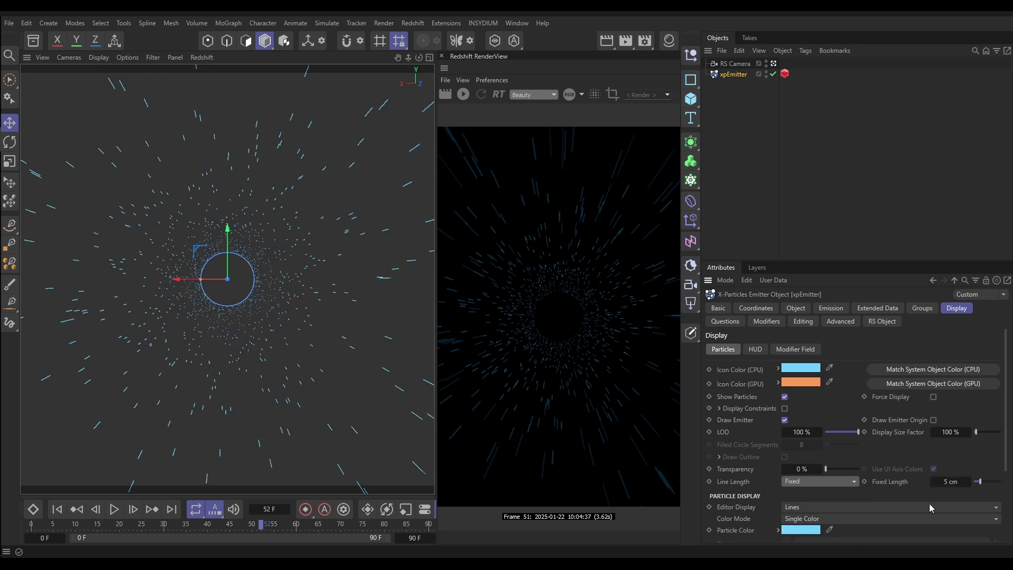
click(950, 482)
text(25)
key(Return)
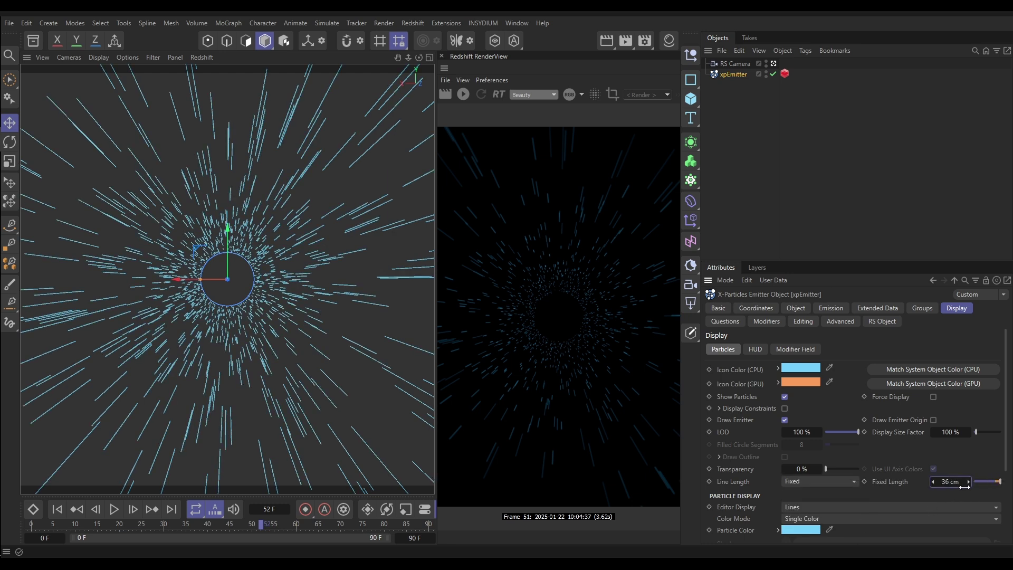
Replay to frame 53, then set Line Length back to Dependent on Speed
click(57, 509)
click(114, 509)
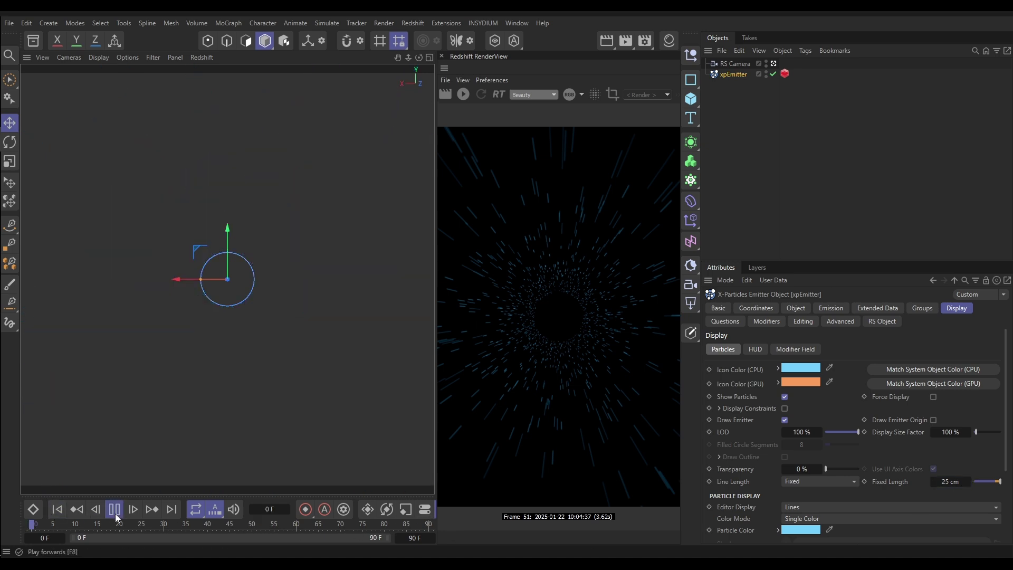
click(114, 509)
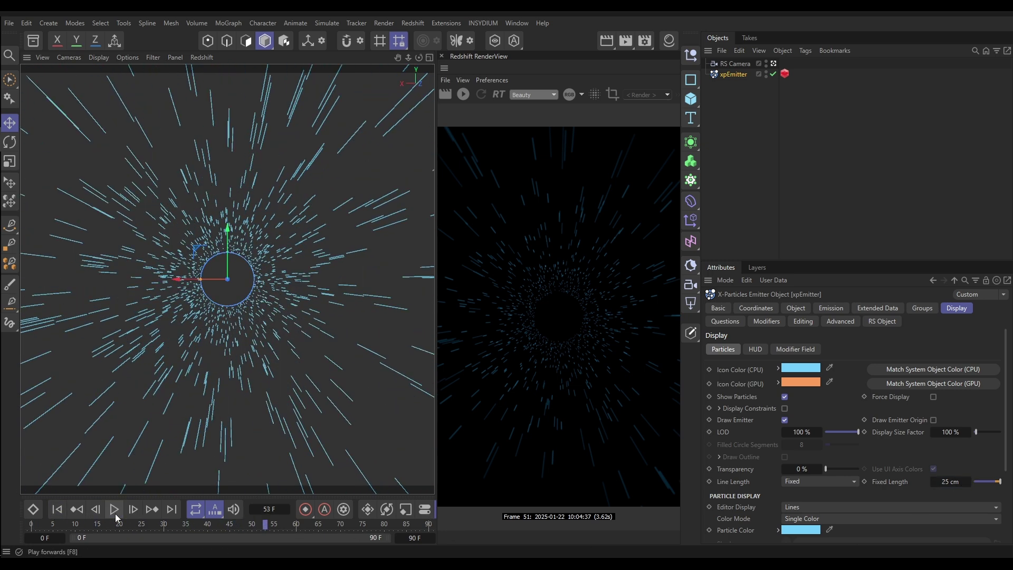
click(803, 480)
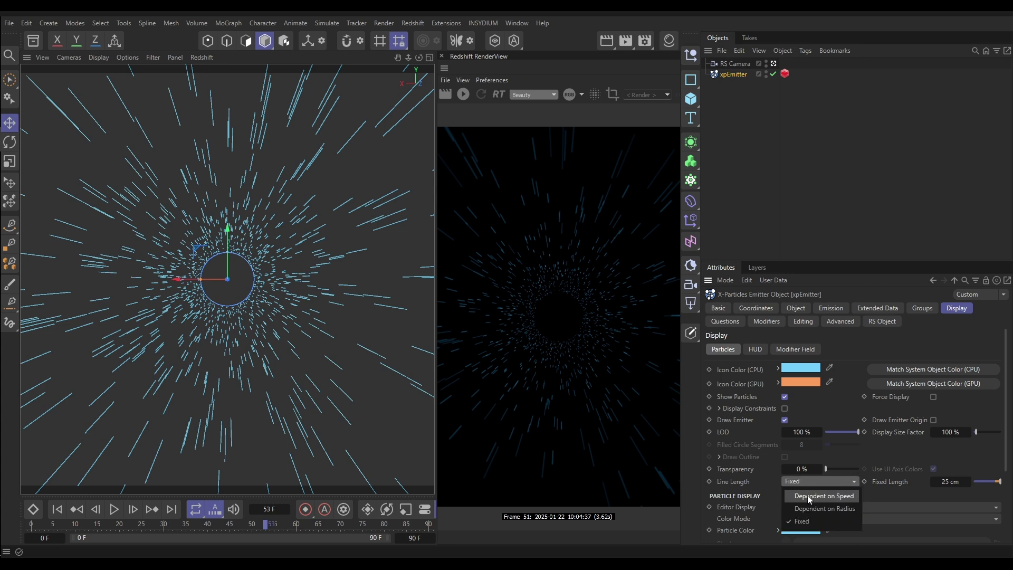
click(810, 497)
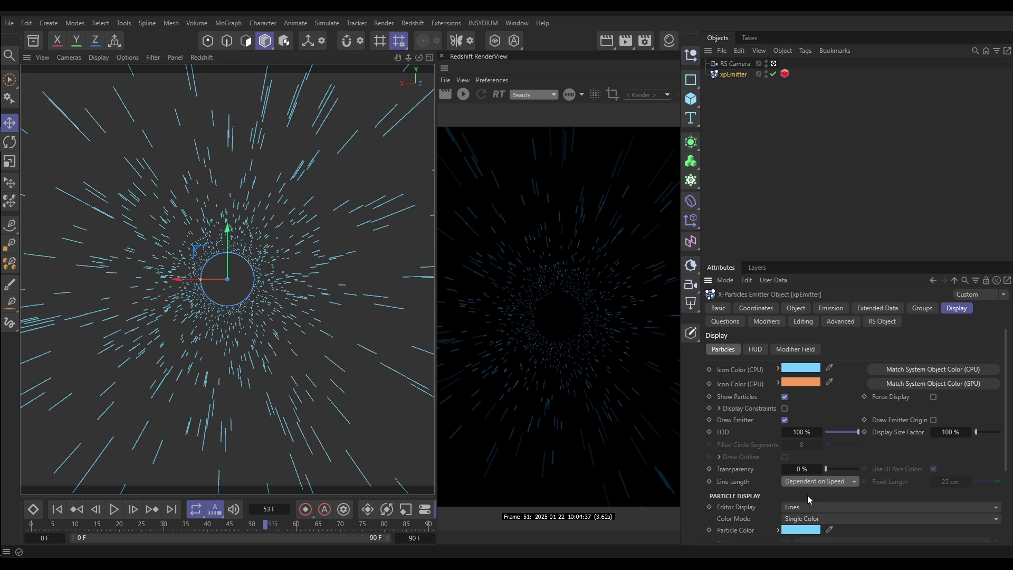
Replay the simulation from the first frame and pause at frame 76
click(57, 509)
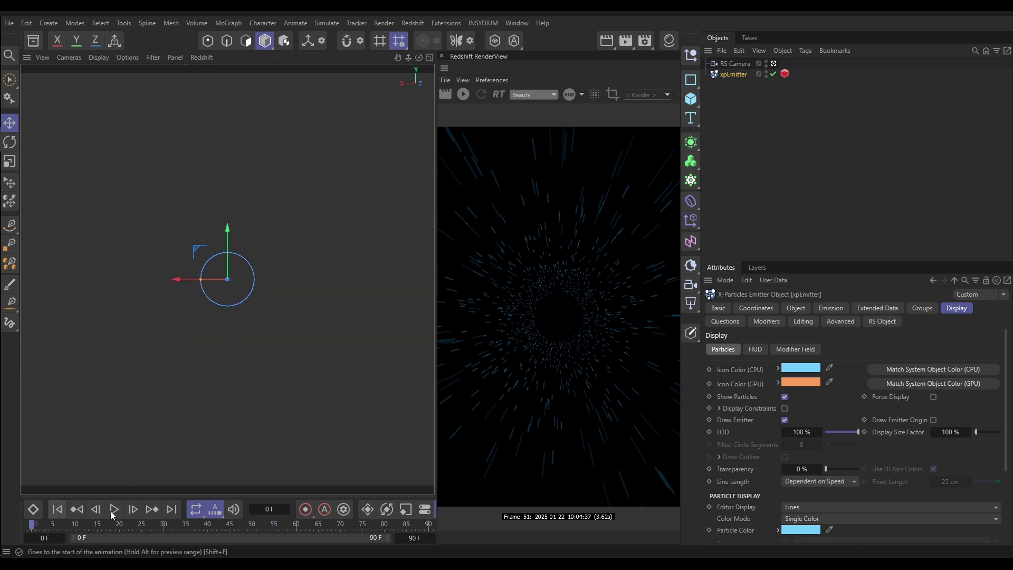
click(117, 513)
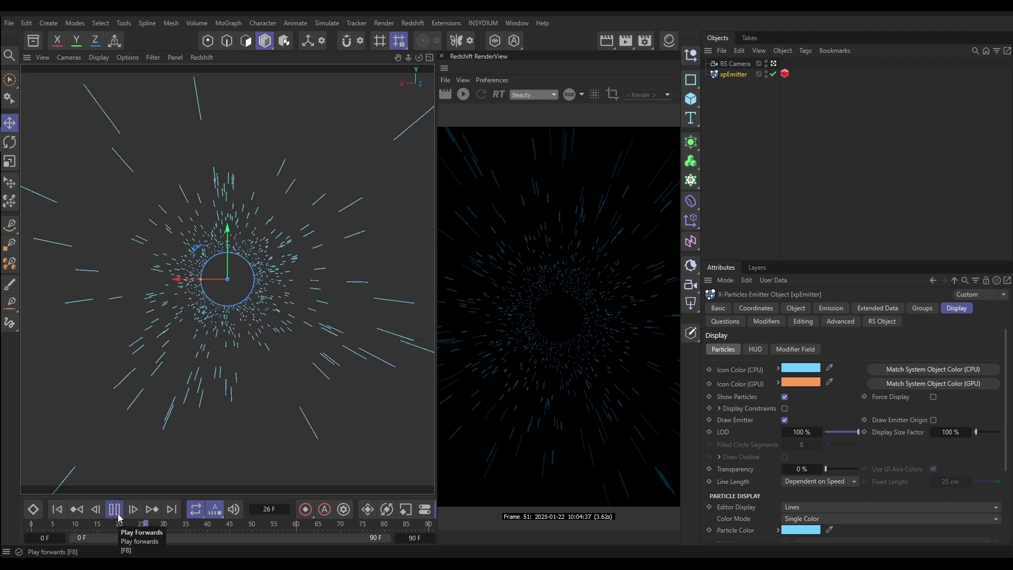
click(115, 511)
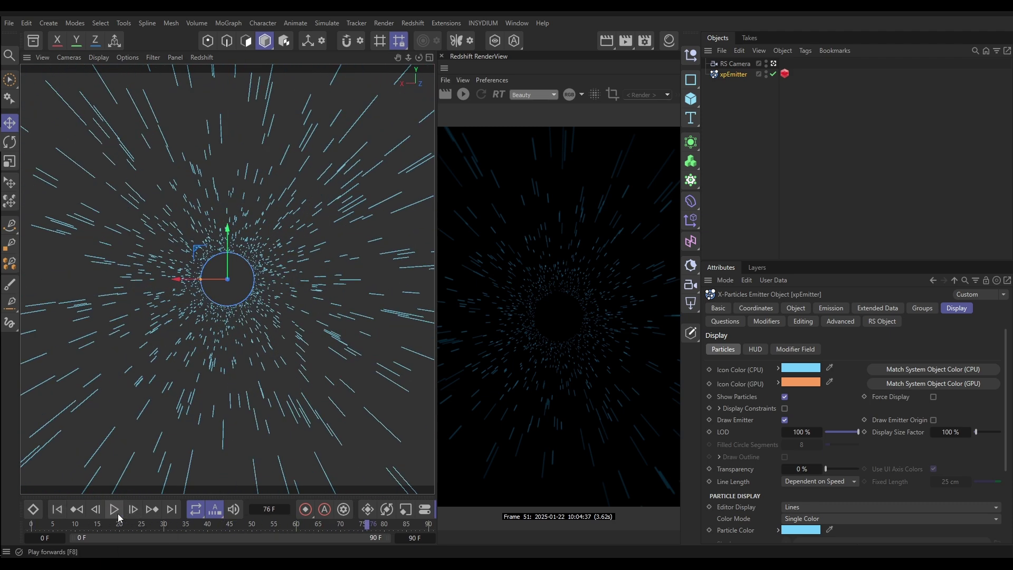